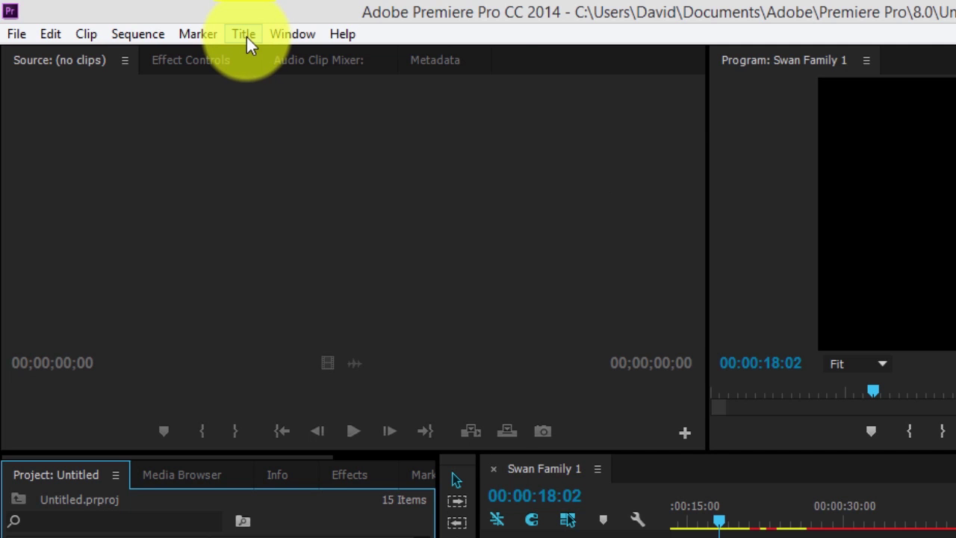
Browse the Title menu's New Title options: Default Still, Roll and Crawl.
click(247, 37)
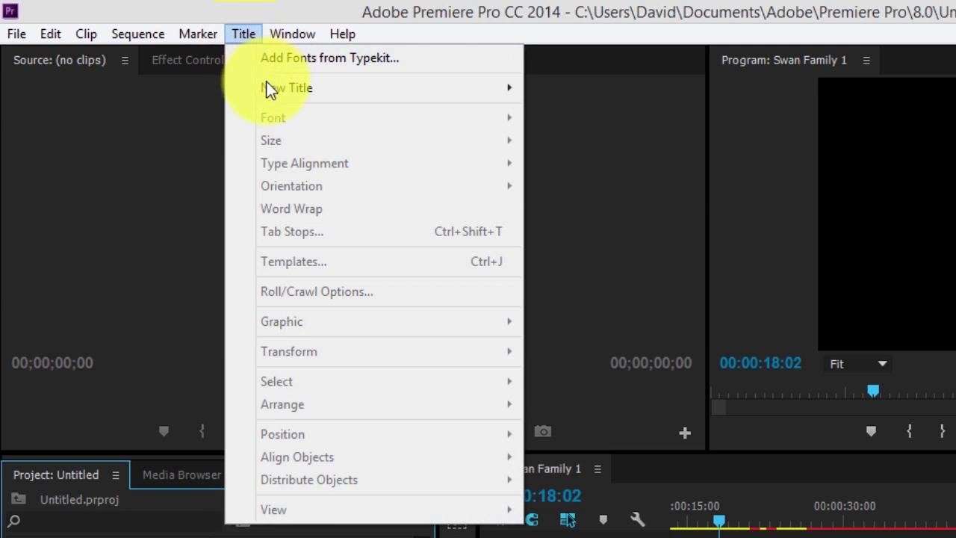
mouse_move(463, 104)
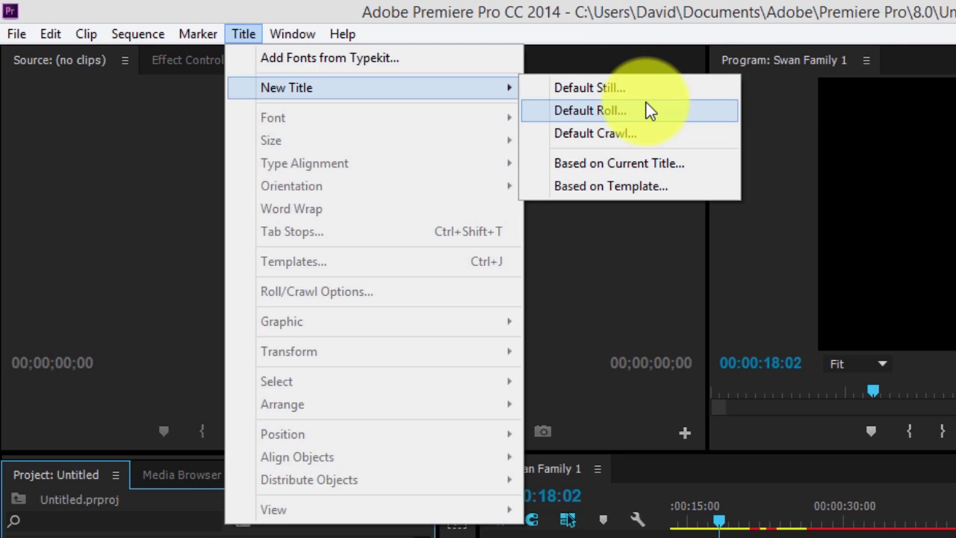
key(Down)
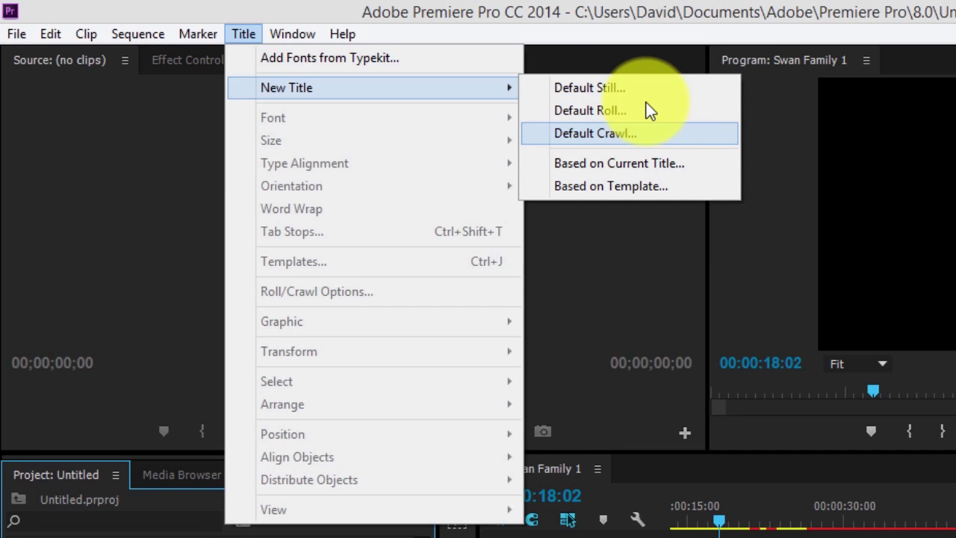
key(Up)
key(Up)
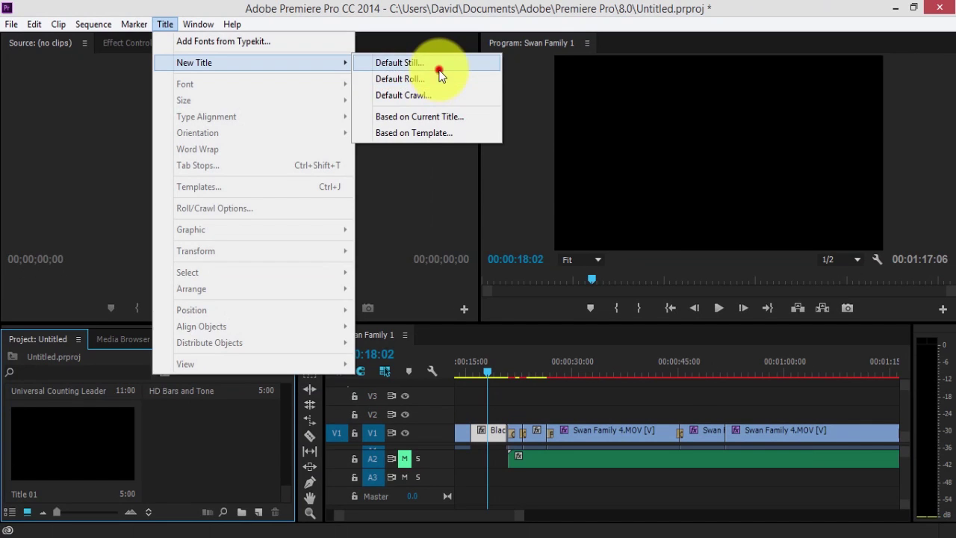
Create a default still title and accept the name Title 07.
click(439, 70)
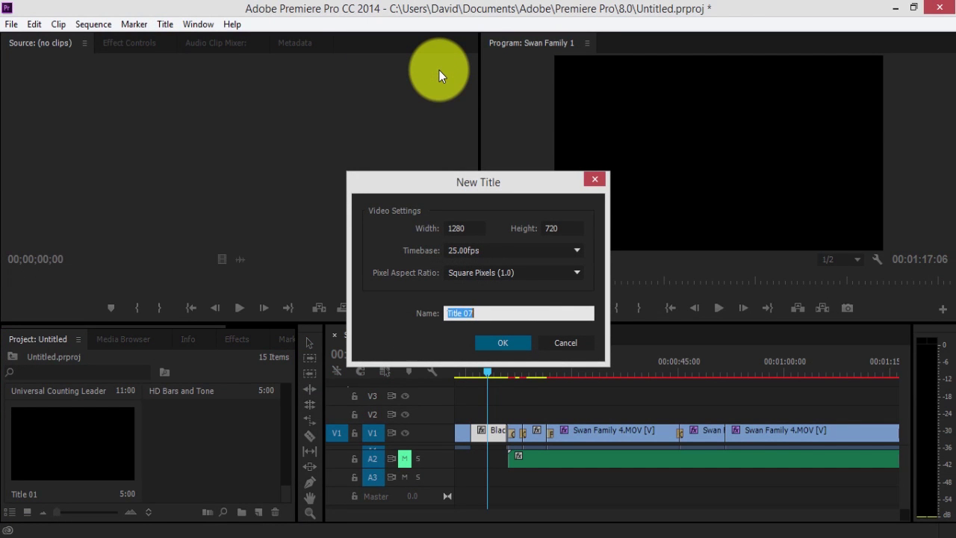
click(503, 345)
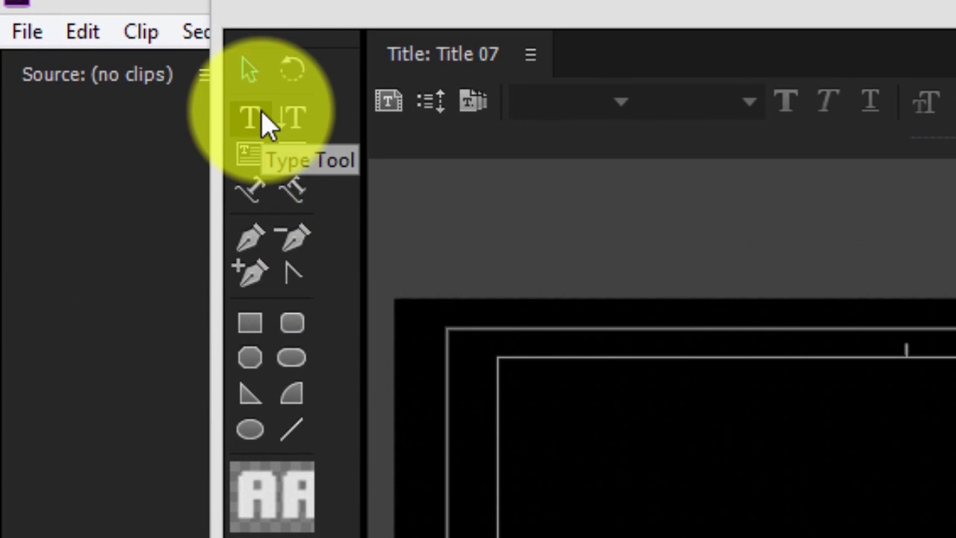
Type SWAWN FAMILY on the title canvas and drag the text left to X 704.7.
click(262, 113)
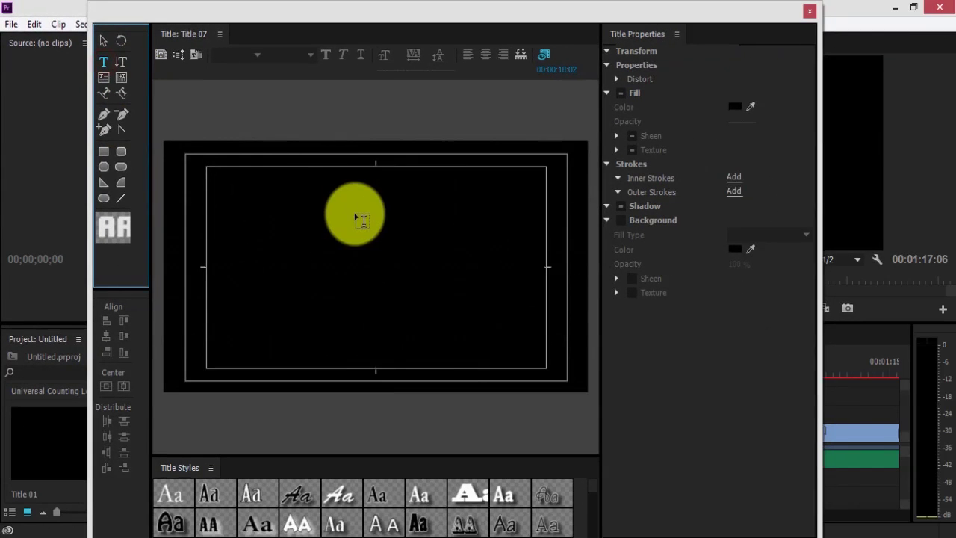
click(316, 264)
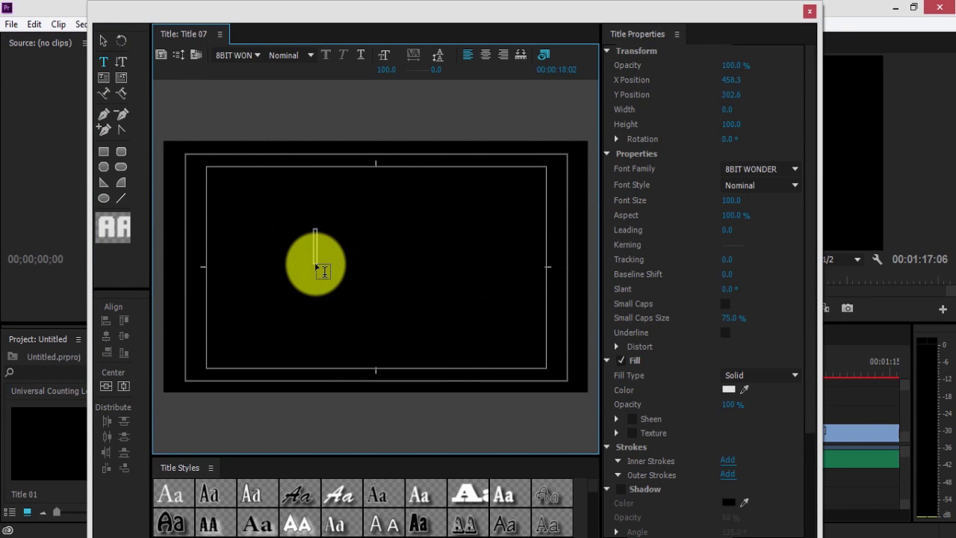
text(F)
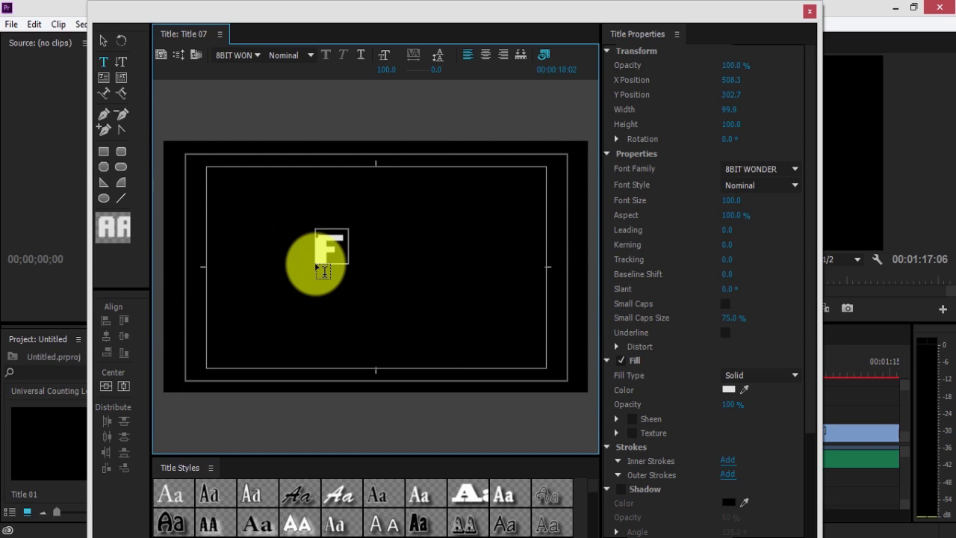
key(BackSpace)
text(SWAWN)
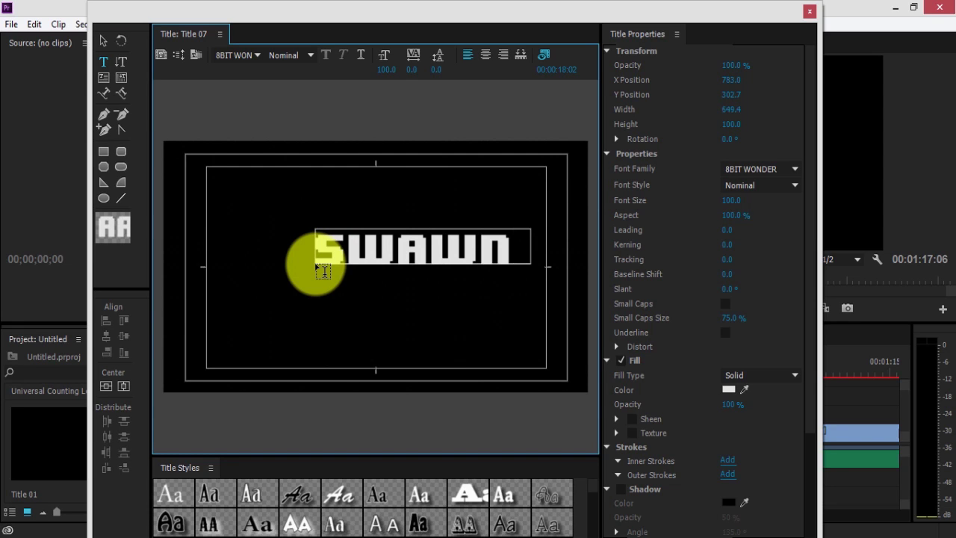
text( FA)
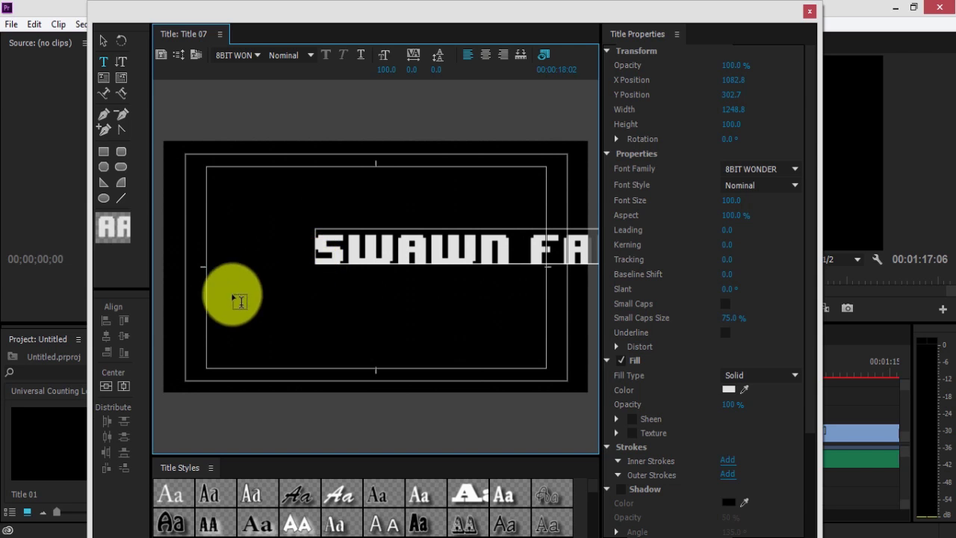
click(103, 42)
drag(513, 250, 385, 261)
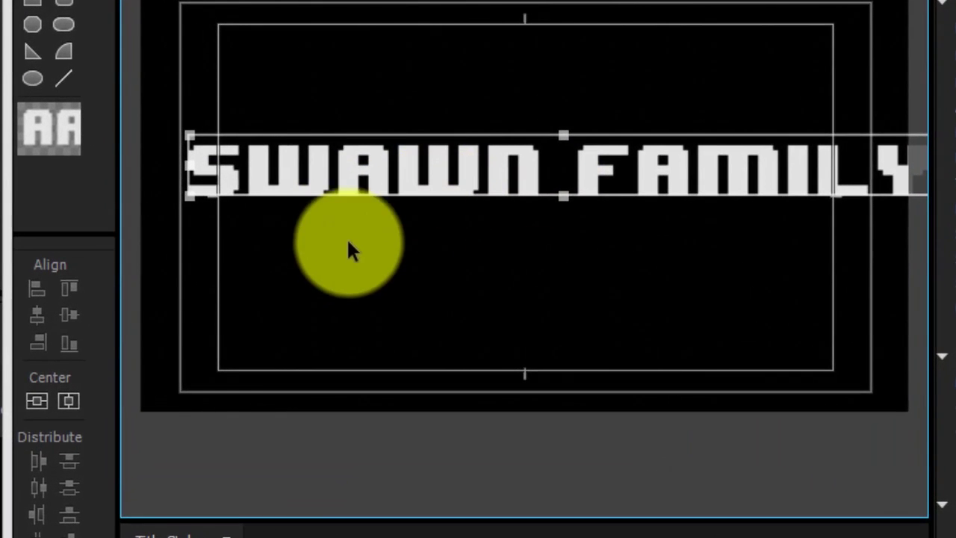
Center the SWAWN FAMILY text horizontally and vertically at X 641.0, Y 361.0.
click(71, 403)
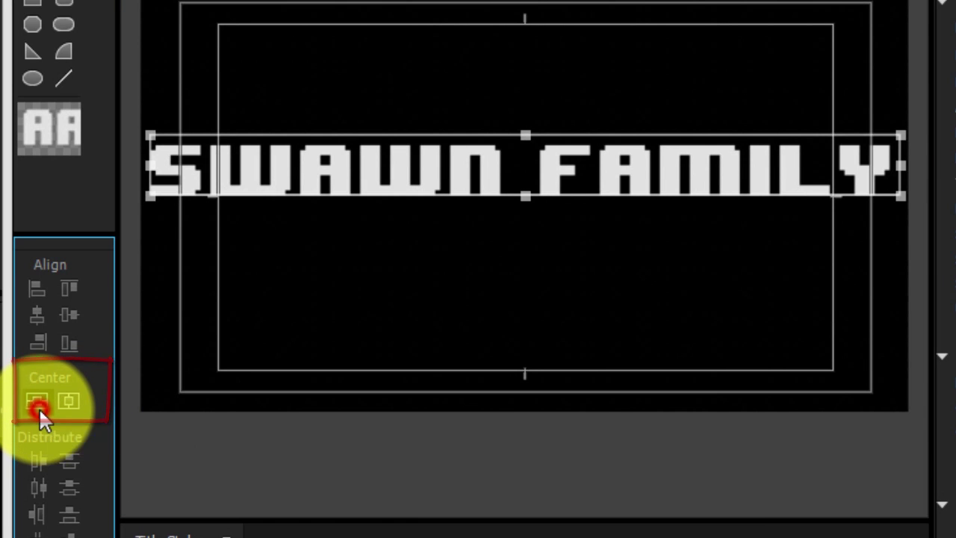
click(39, 409)
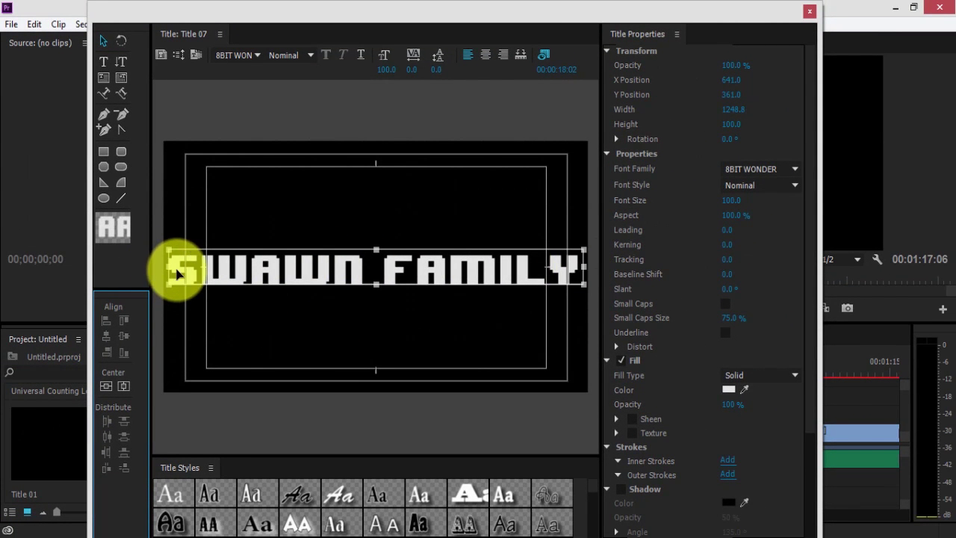
click(256, 55)
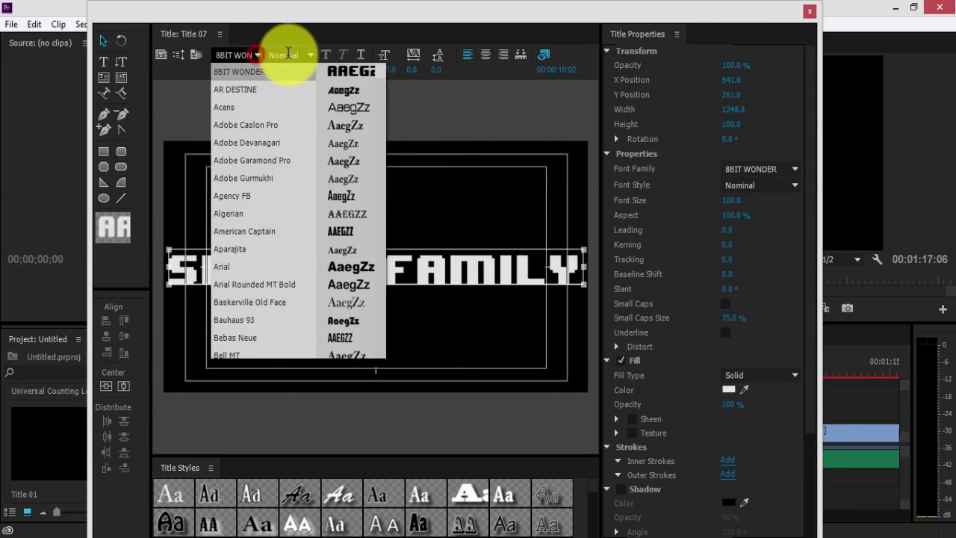
click(311, 54)
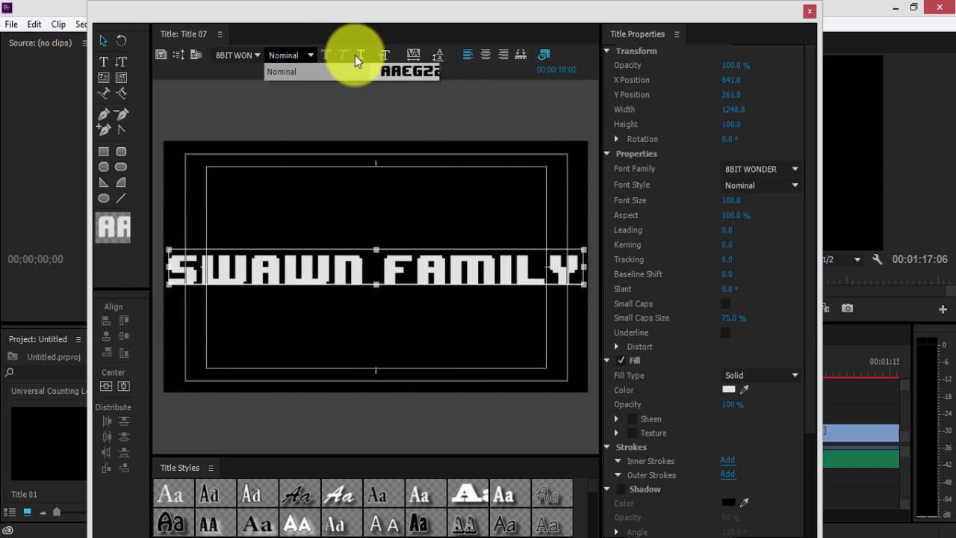
click(256, 58)
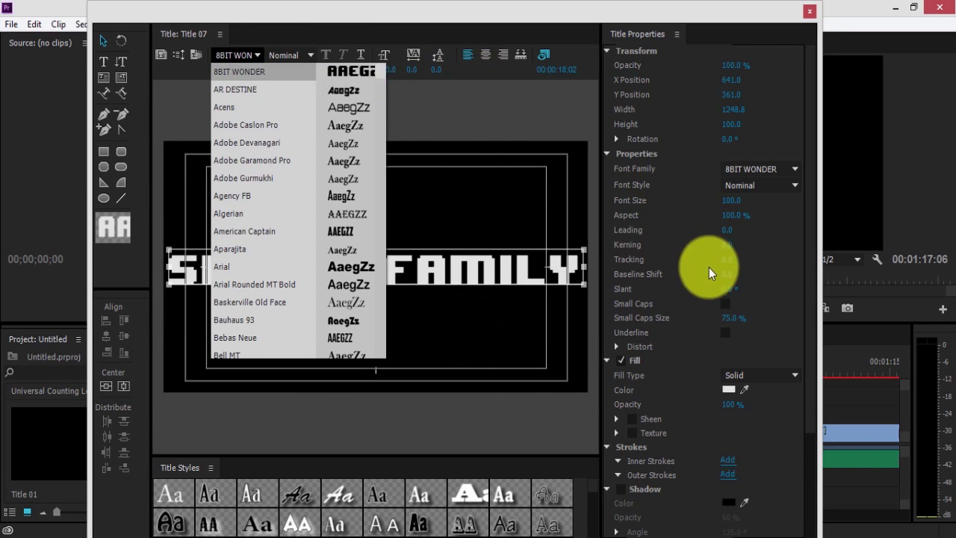
click(797, 169)
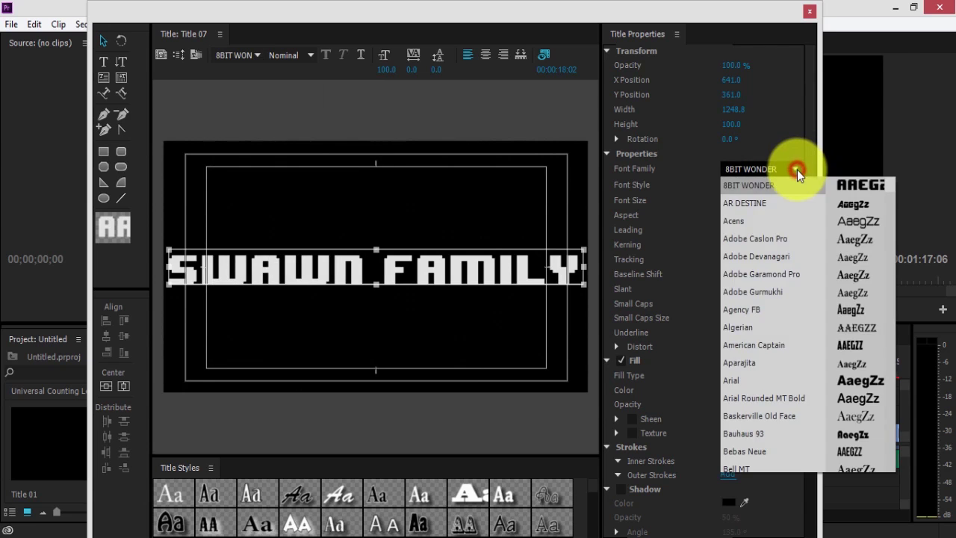
click(797, 169)
click(797, 169)
click(796, 170)
click(797, 170)
click(530, 183)
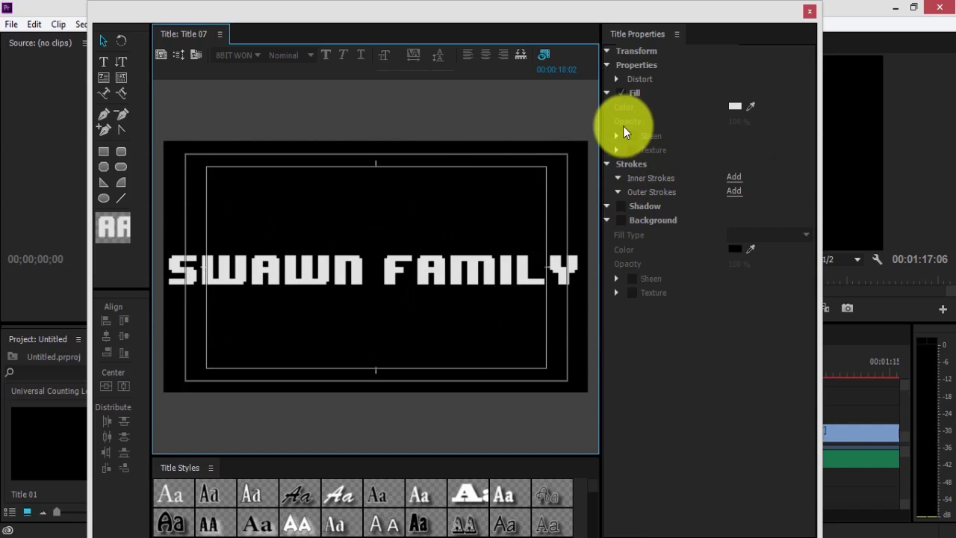
click(641, 52)
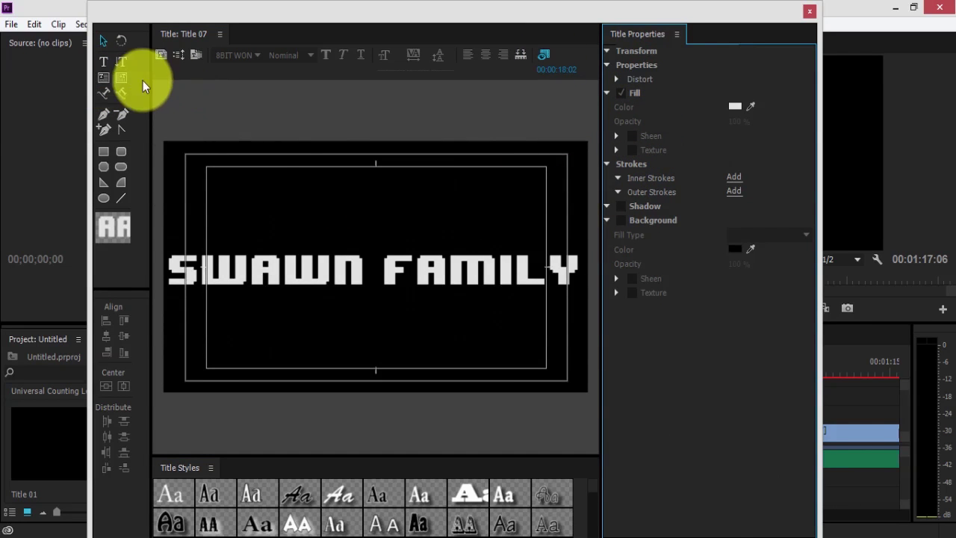
click(398, 264)
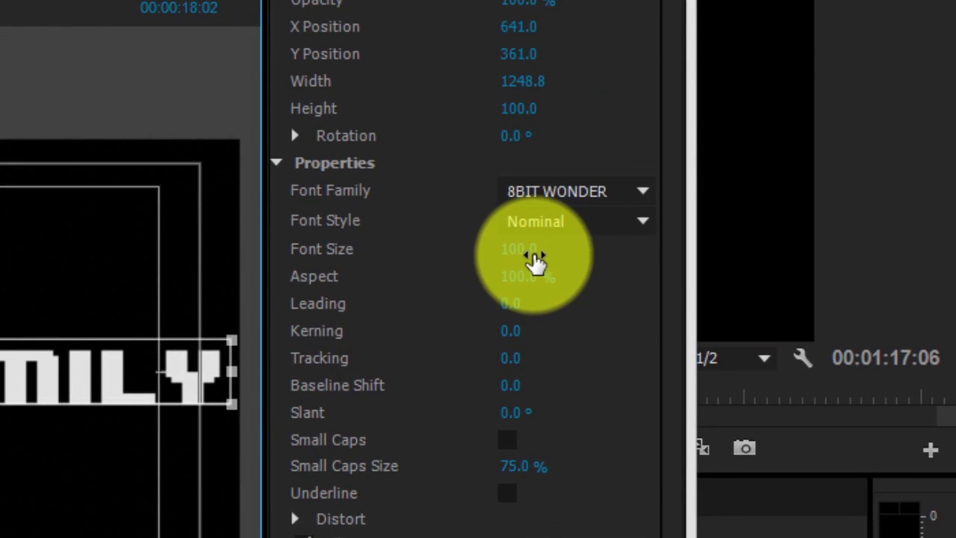
Set the title text's font size to 80.
click(735, 200)
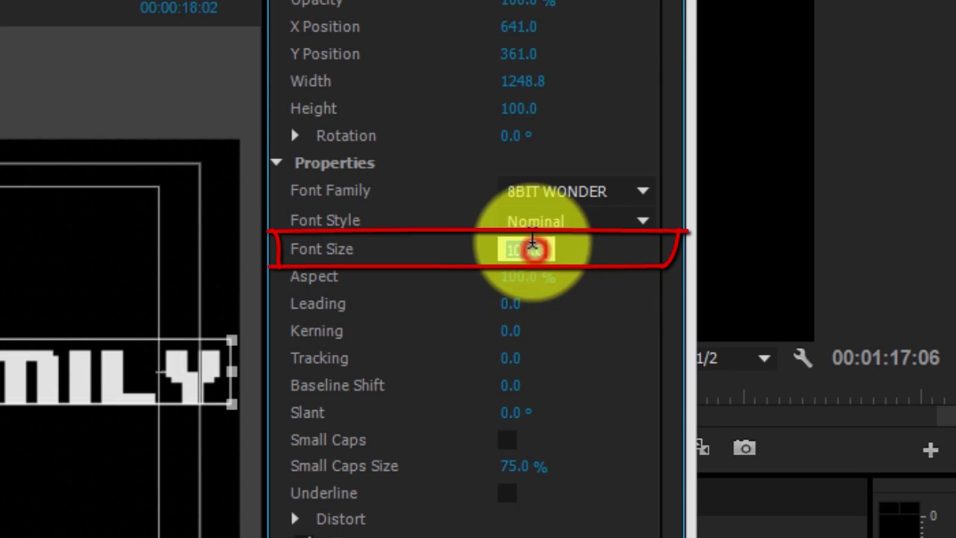
click(534, 250)
click(604, 255)
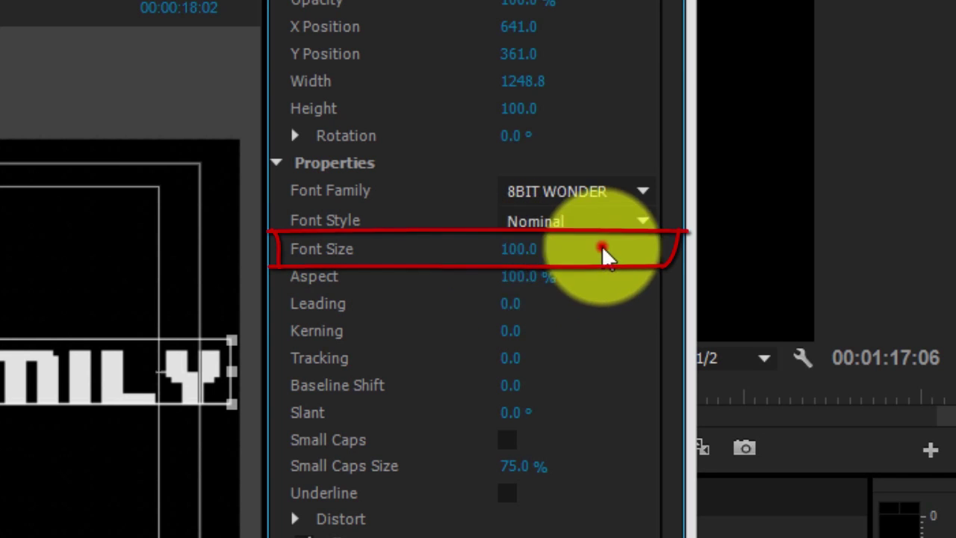
drag(540, 255, 528, 251)
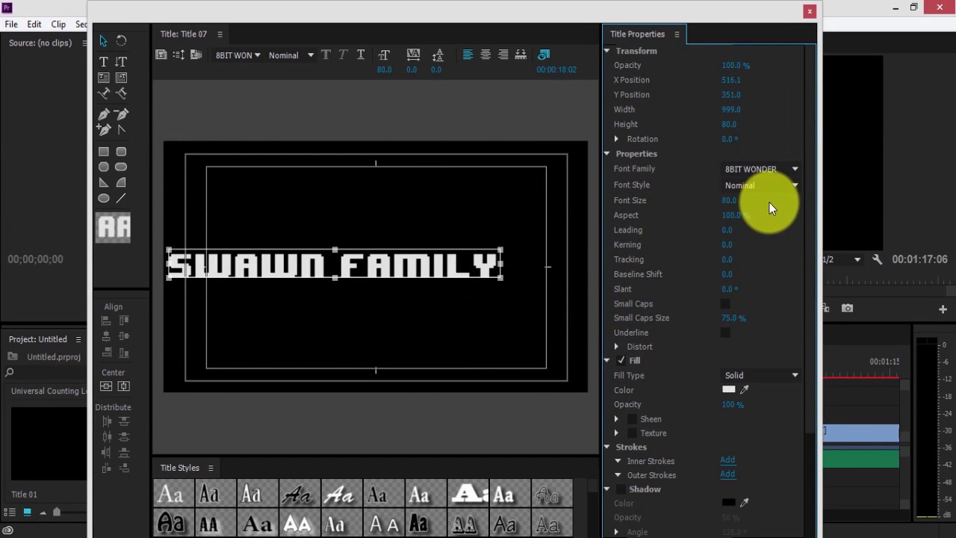
drag(714, 202, 736, 200)
click(728, 202)
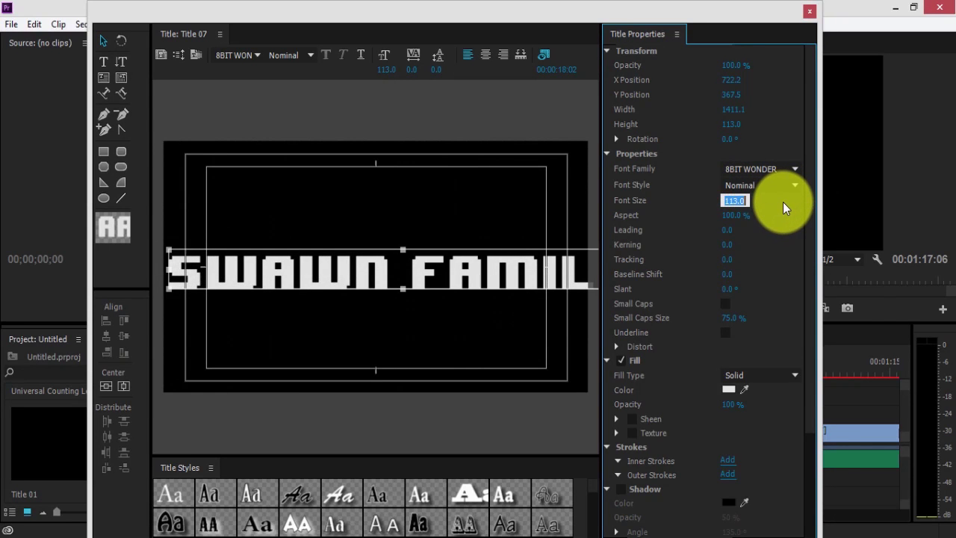
text(80)
key(Return)
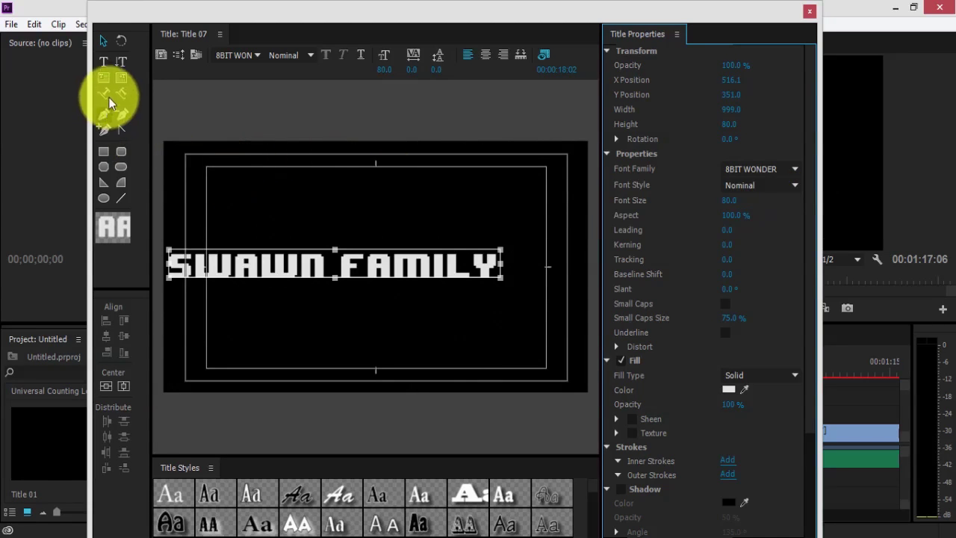
Re-centre the resized text horizontally and vertically at X 641.0, Y 361.0.
click(101, 43)
drag(259, 277, 298, 277)
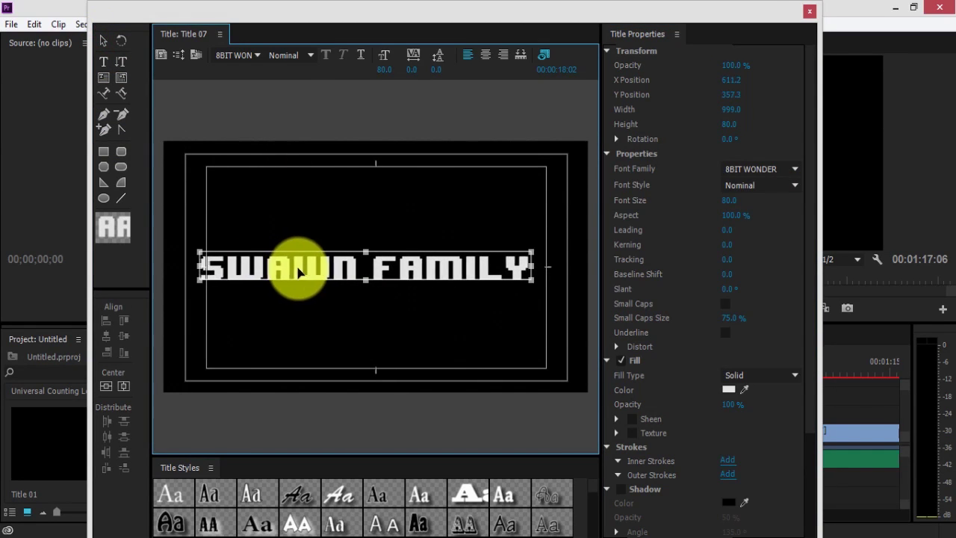
click(108, 386)
click(120, 387)
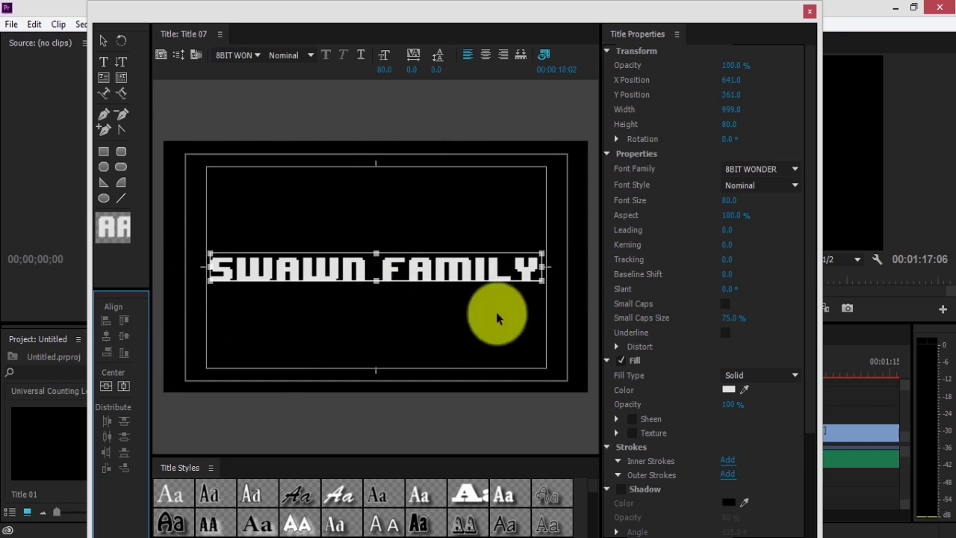
drag(811, 252, 842, 376)
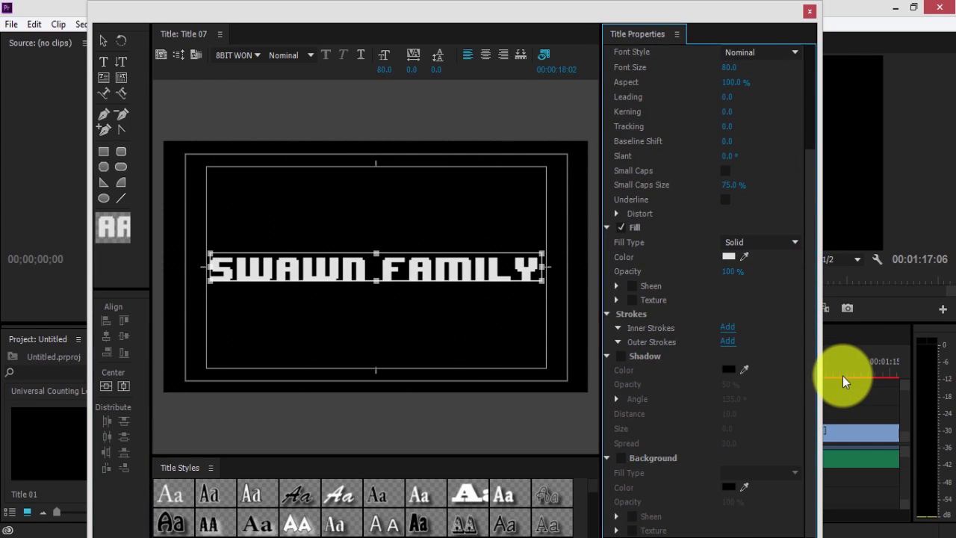
click(624, 357)
click(623, 357)
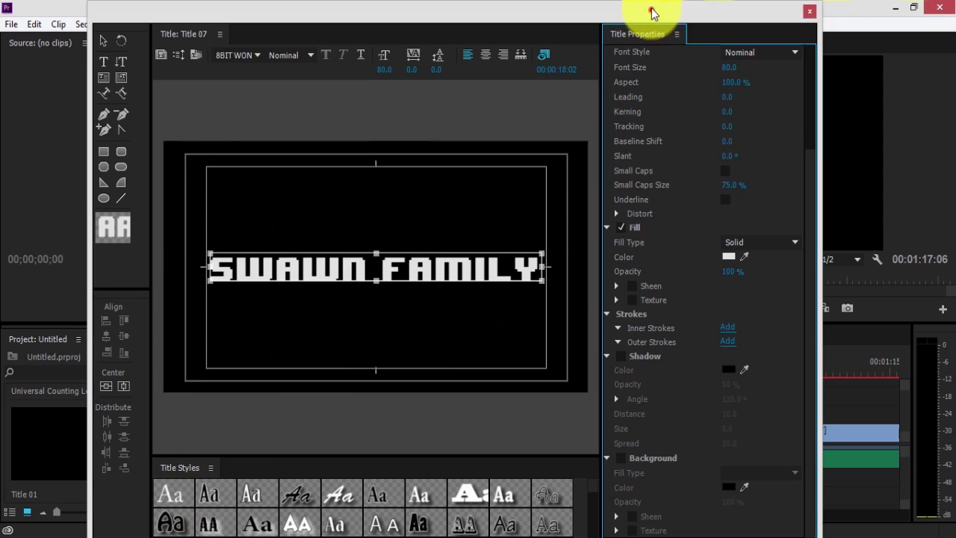
drag(654, 15, 653, 6)
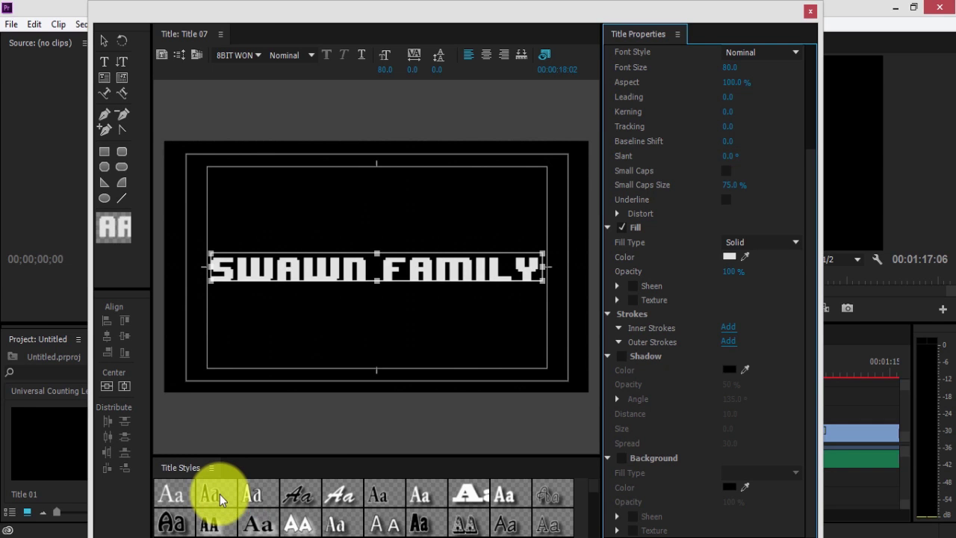
Apply the white Brush Script shadow style, enlarge the text to 240.5, and centre it vertically.
click(218, 496)
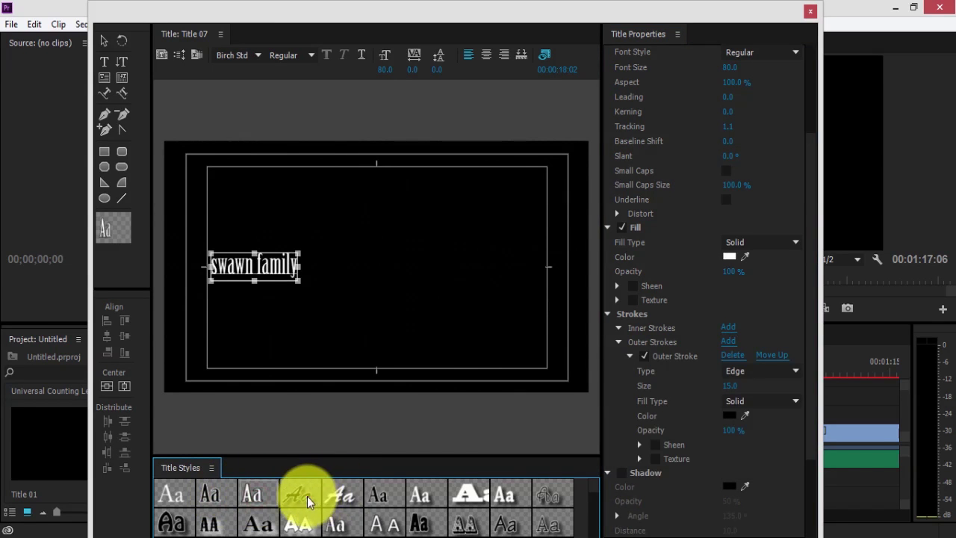
click(341, 493)
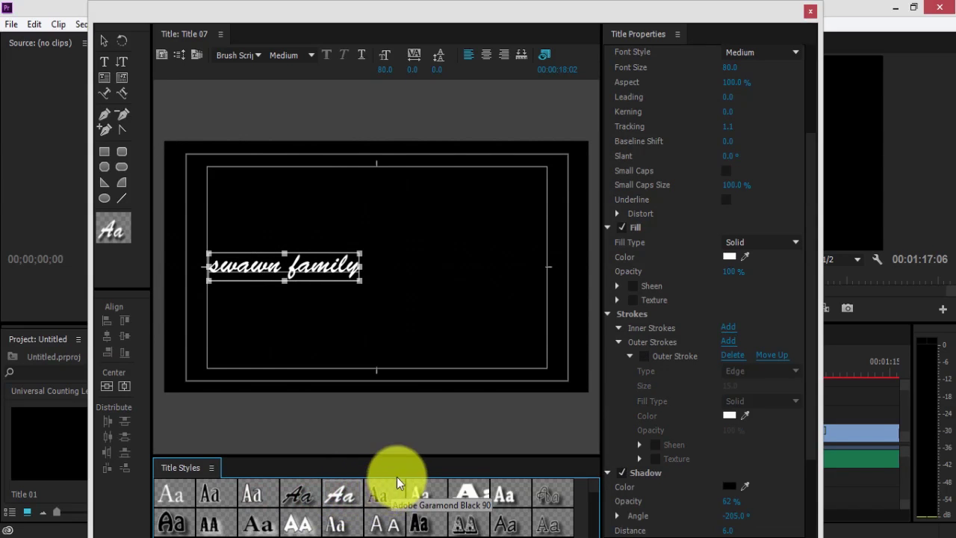
click(360, 282)
drag(360, 282, 492, 337)
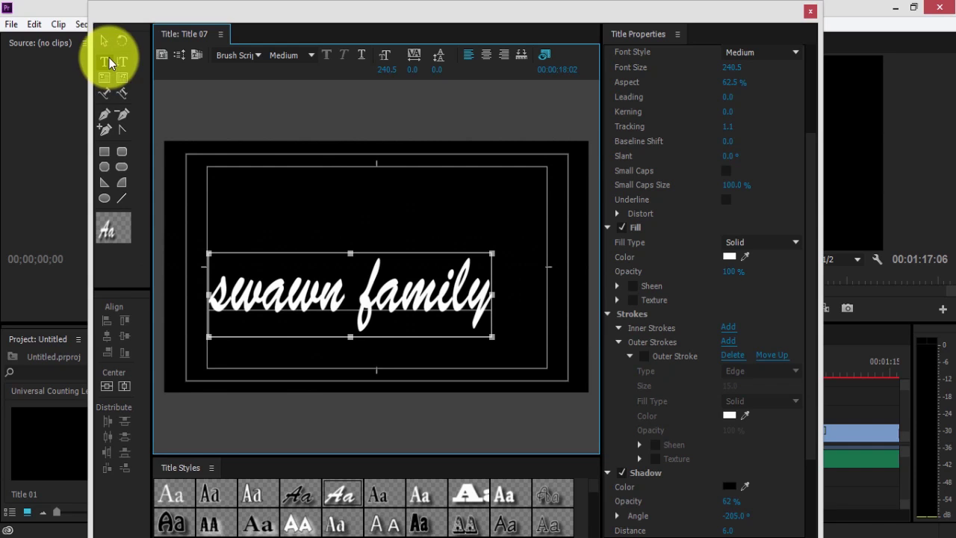
drag(305, 318, 332, 292)
click(119, 390)
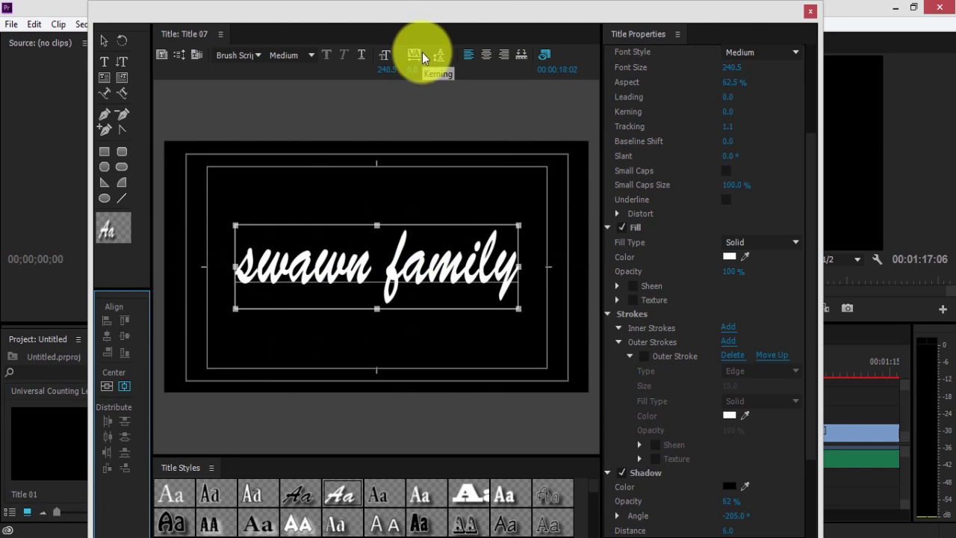
click(416, 55)
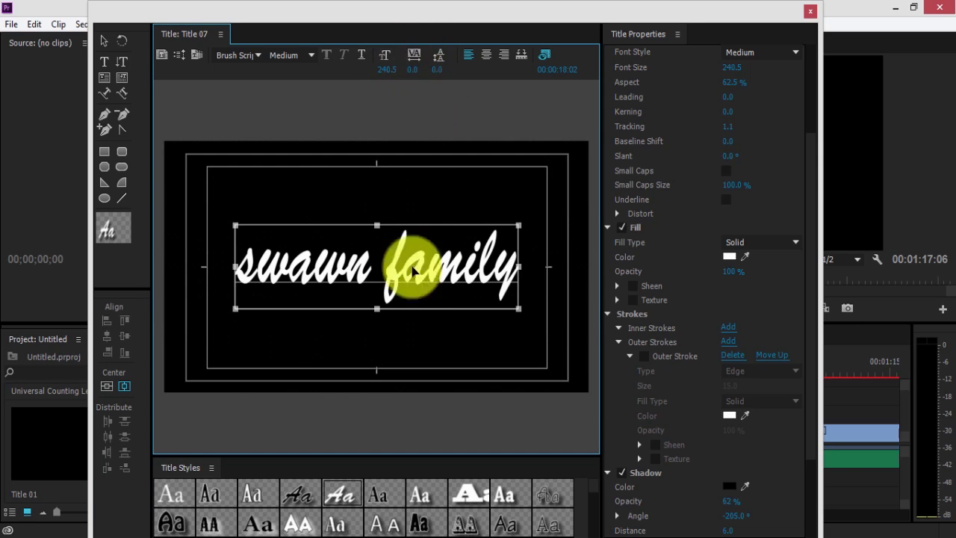
click(416, 56)
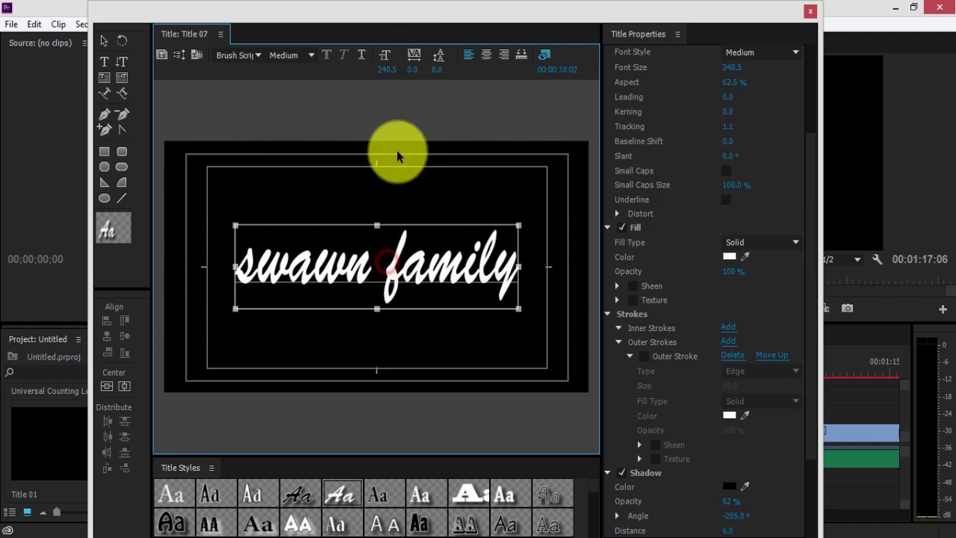
click(416, 55)
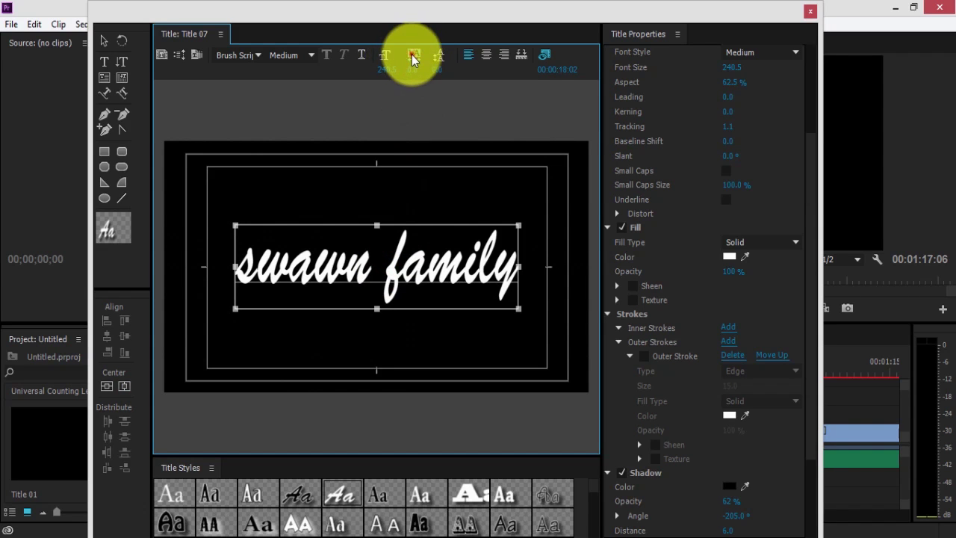
click(385, 55)
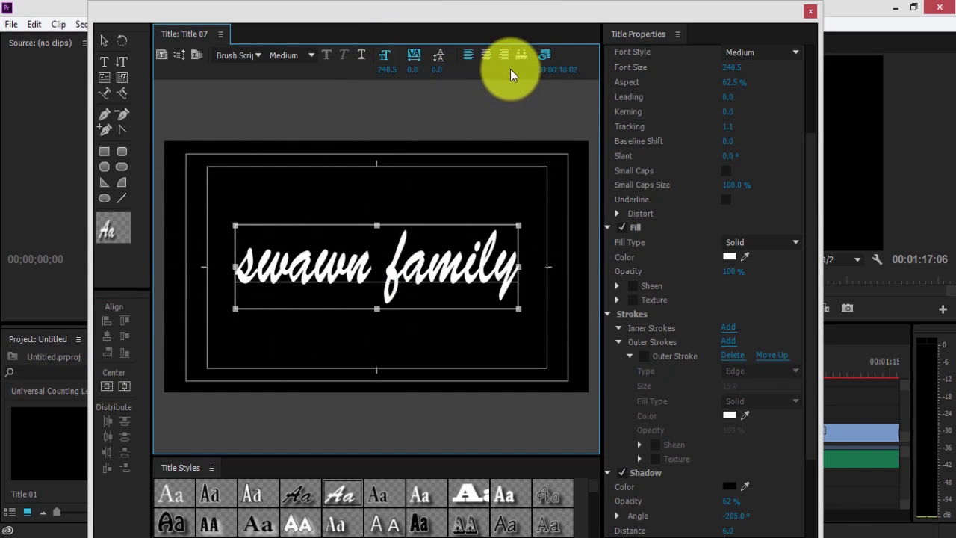
click(528, 54)
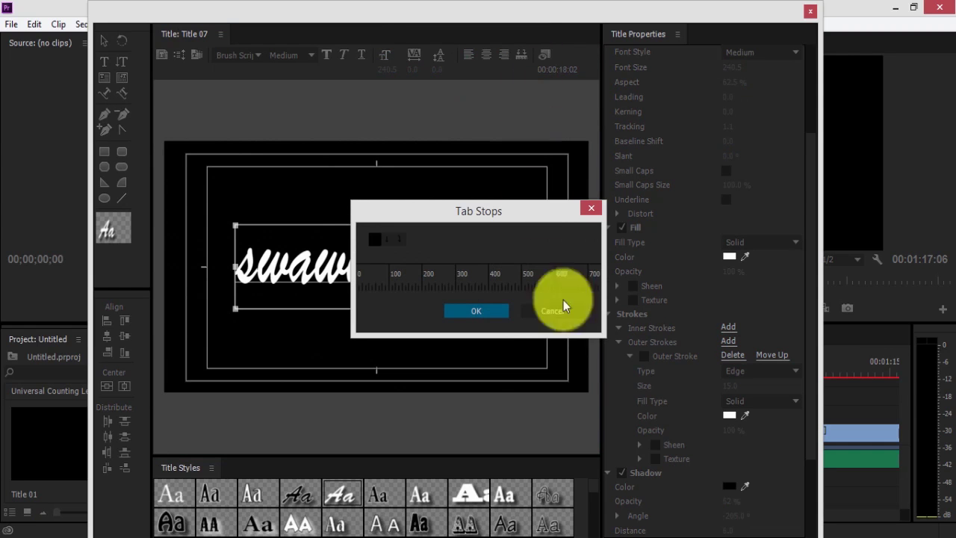
click(562, 312)
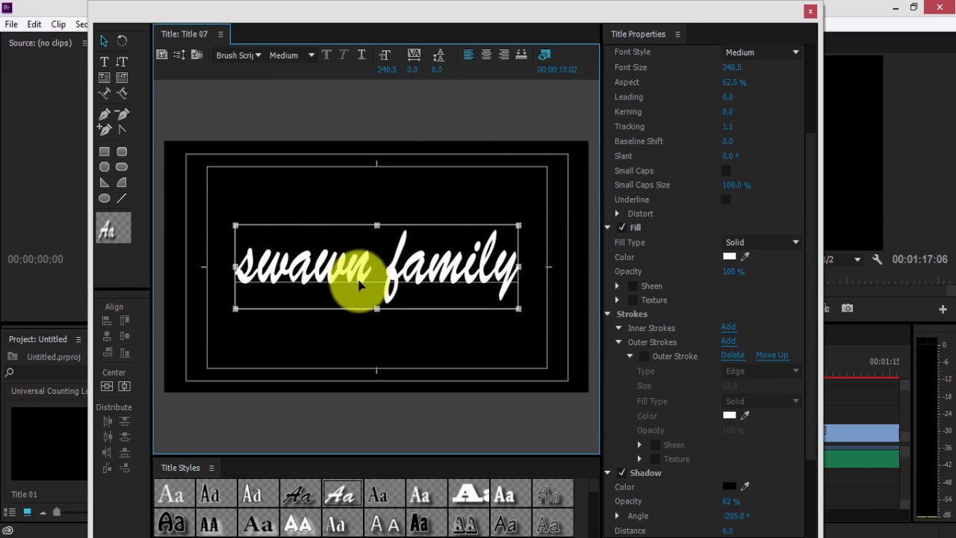
click(362, 336)
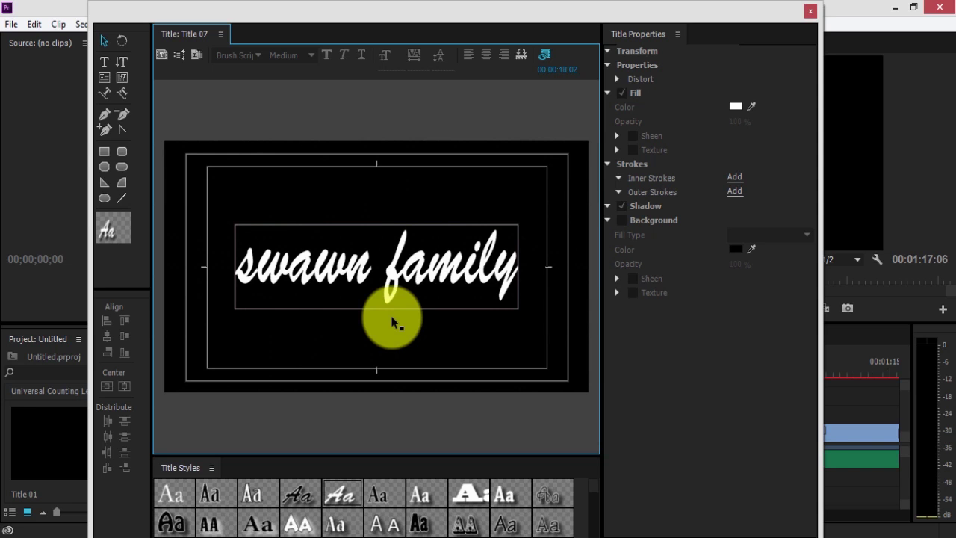
Close the titler and place Title 07 on track V2 above the swan clips.
click(391, 316)
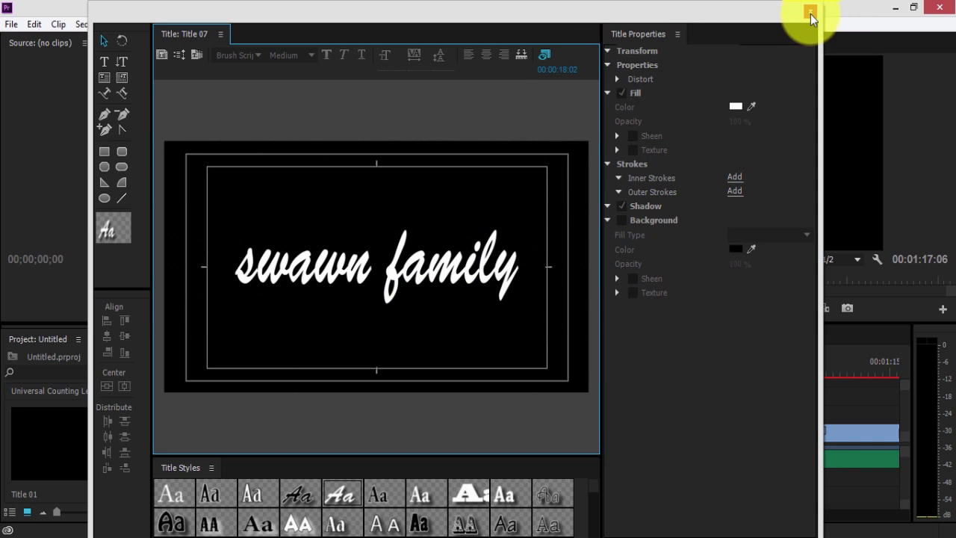
click(811, 14)
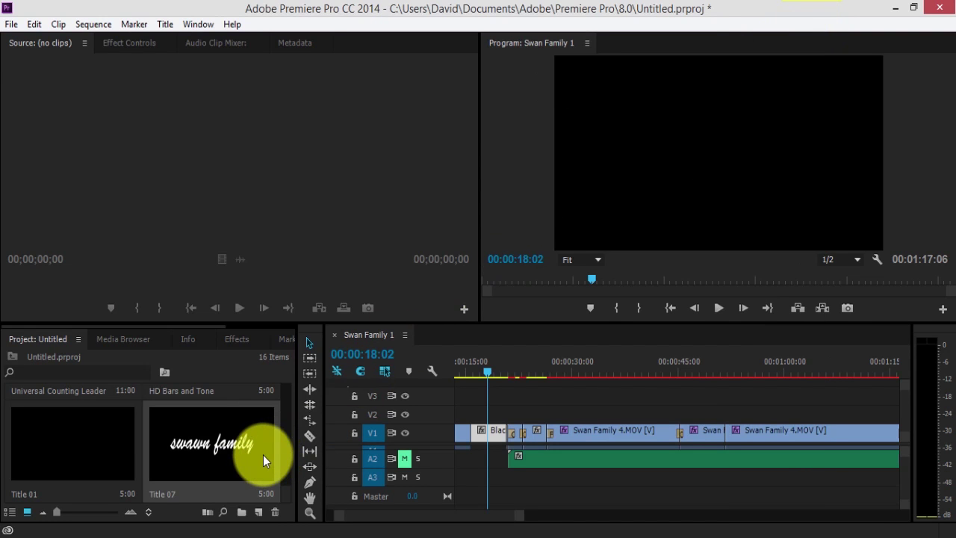
drag(190, 438, 480, 411)
Play the sequence from just before the title to preview it, then stop.
drag(486, 370, 469, 370)
click(710, 305)
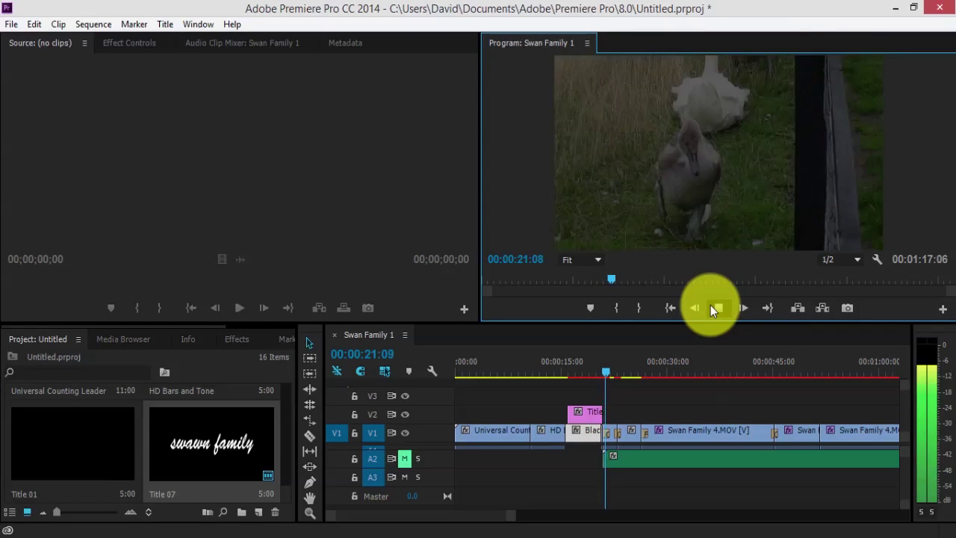
click(710, 305)
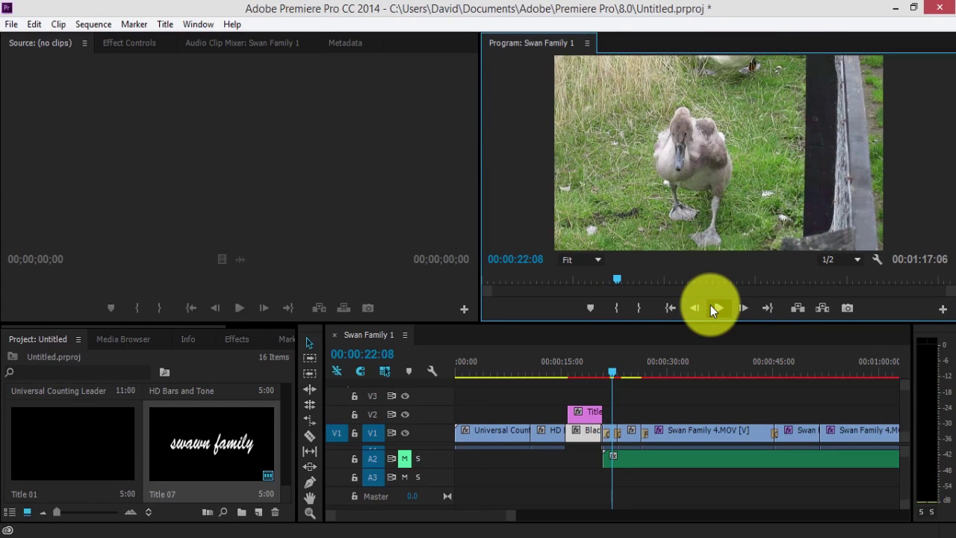